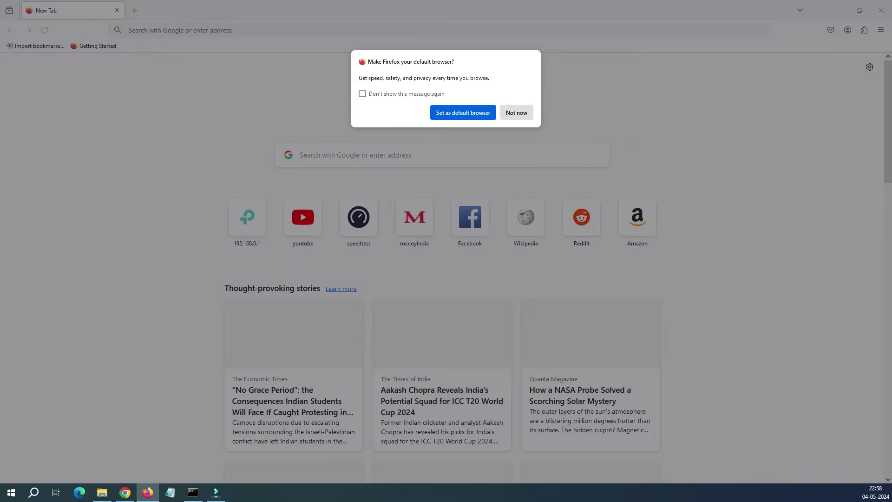
Dismiss the default-browser prompt and try loading 192.168.0.12 in Firefox.
key("Escape")
key("Down")
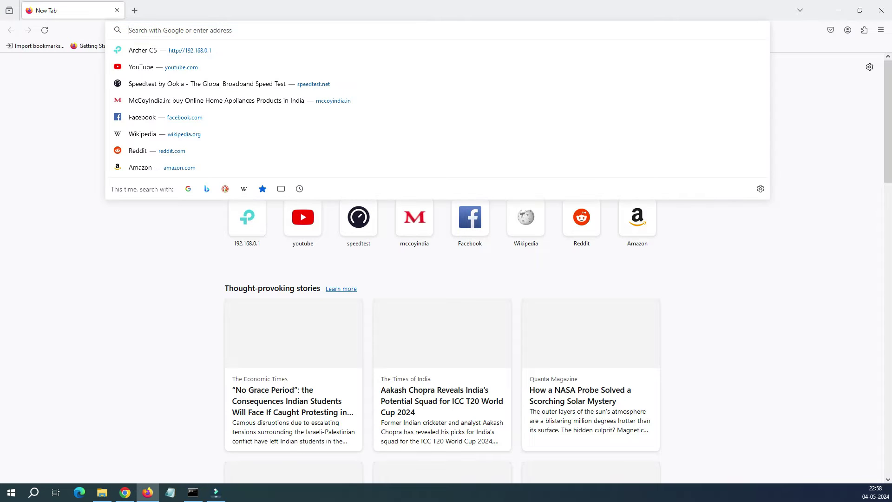
type("192.168.")
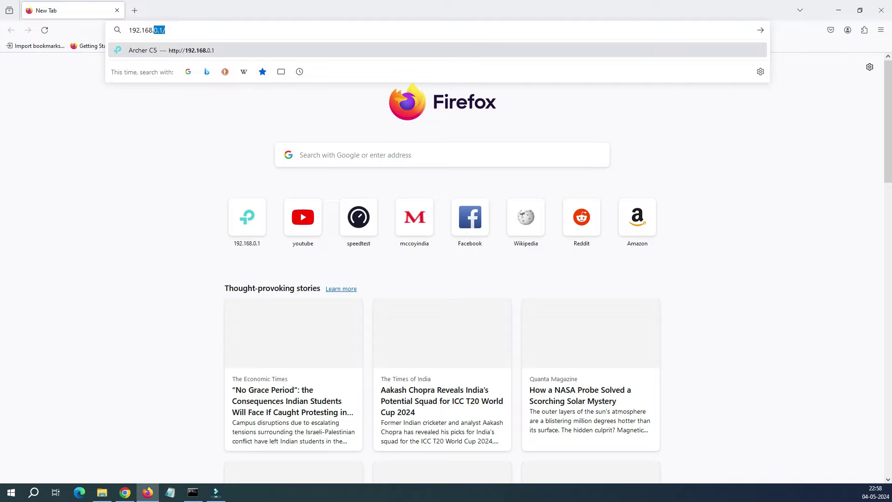
type("0.12")
key("Return")
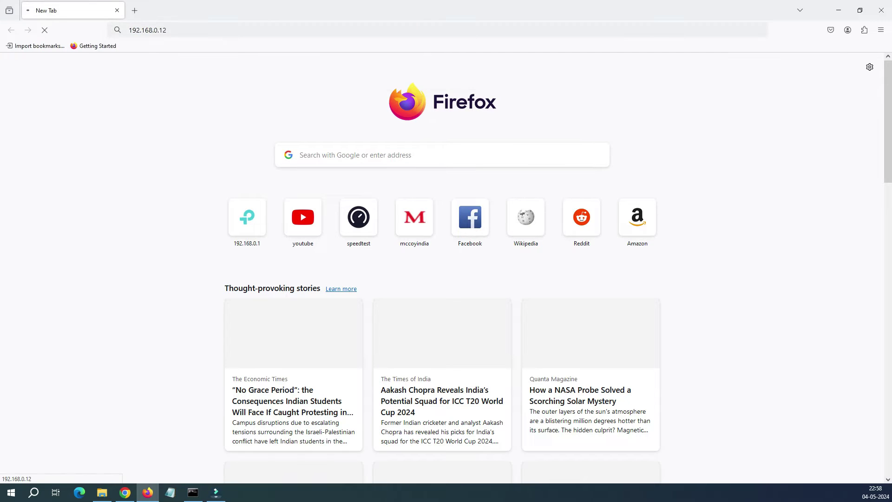
Correct the address to 192.168.0.1 and load the router's new-password page.
key("ctrl+l")
key("End")
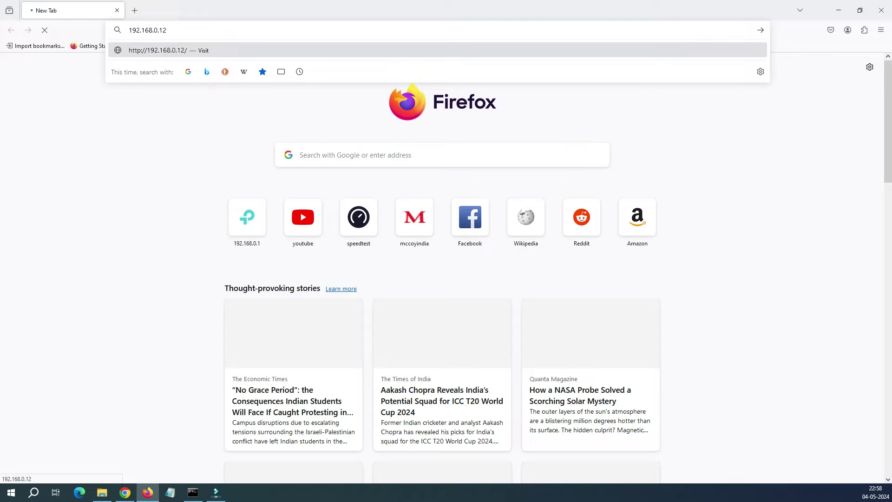
key("shift+Left")
key("BackSpace")
key("Return")
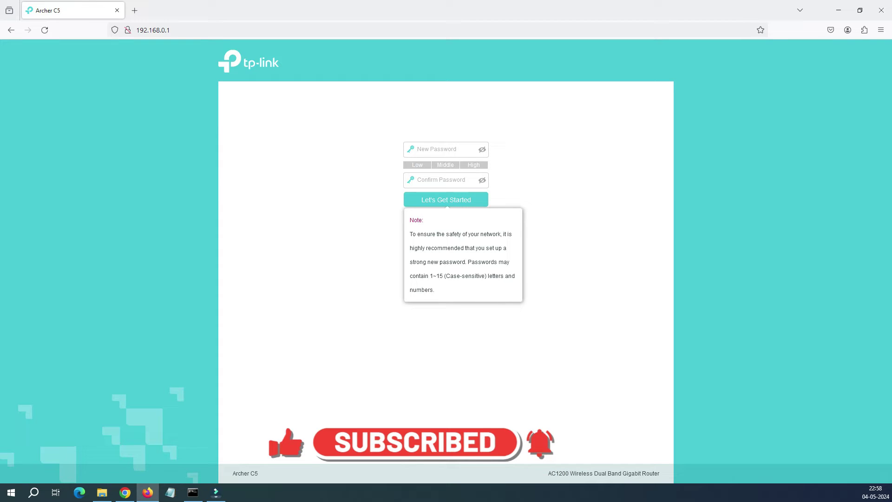
key("ctrl+l")
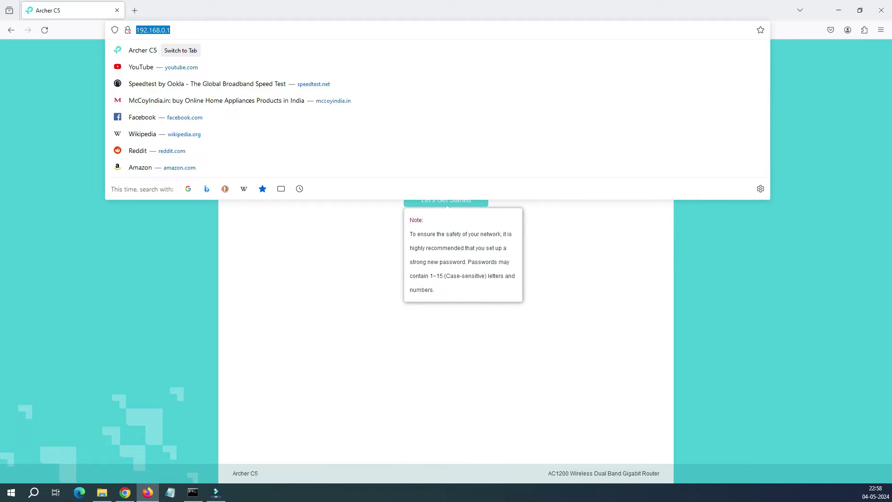
key("alt+Tab")
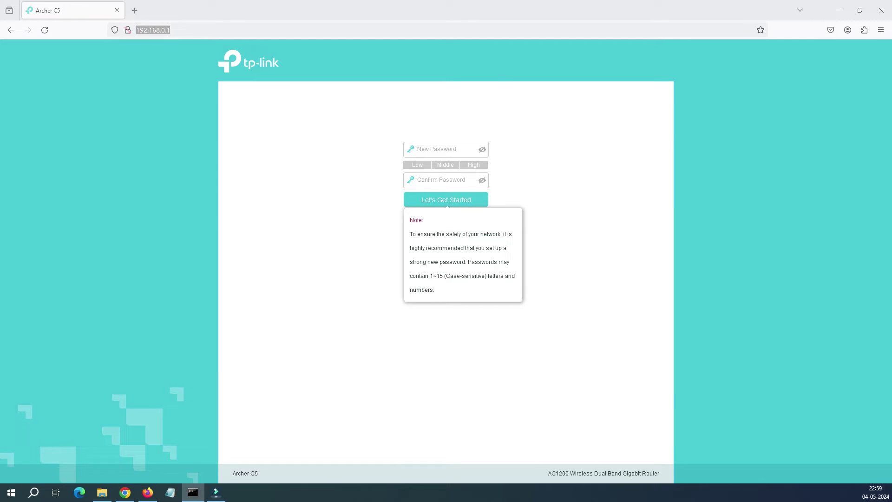
Run ipconfig and highlight IPv4 address 192.168.0.100 and default gateway 192.168.0.1.
left_click(212, 311)
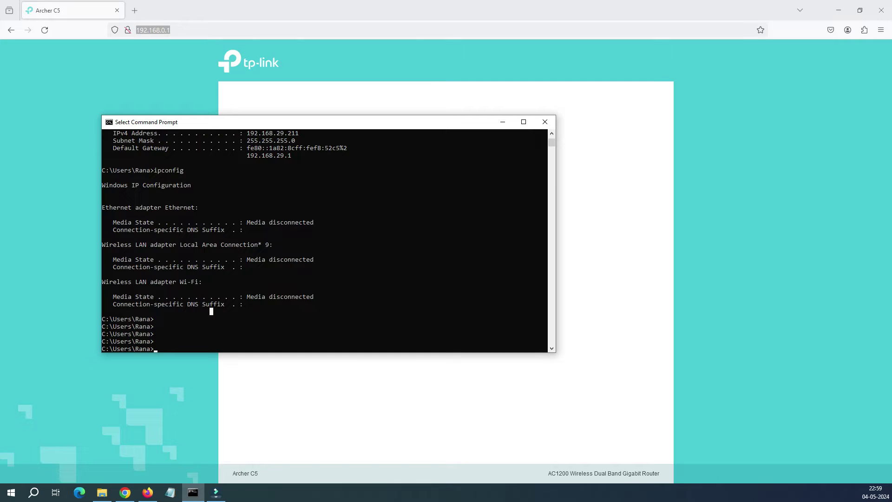
type("ipconfig")
key("Return")
left_click(289, 318)
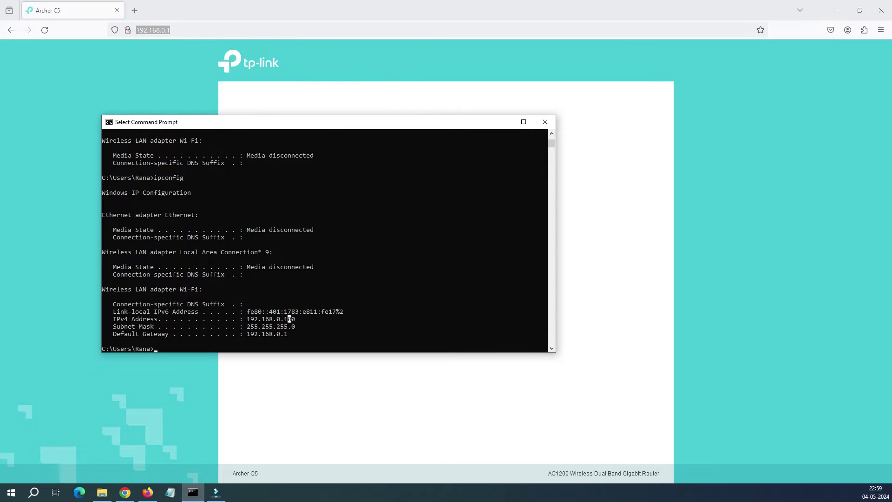
left_click(238, 319)
left_click_drag(113, 319, 296, 319)
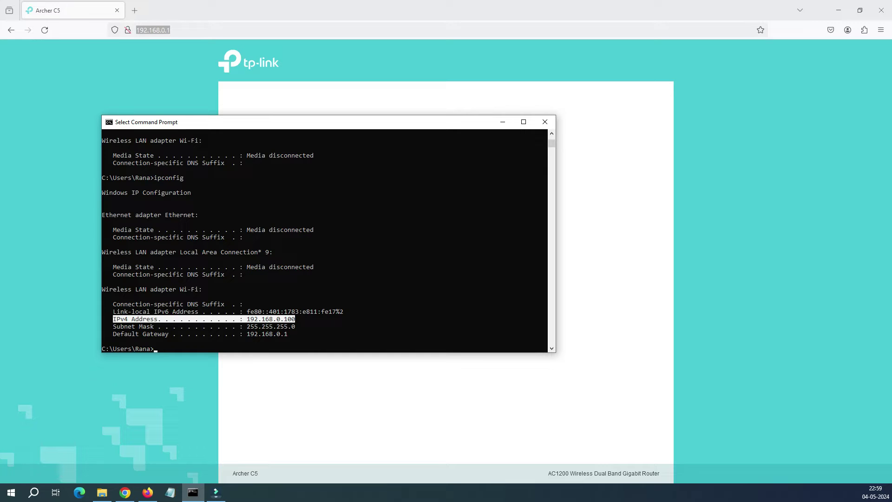
left_click_drag(292, 334, 235, 326)
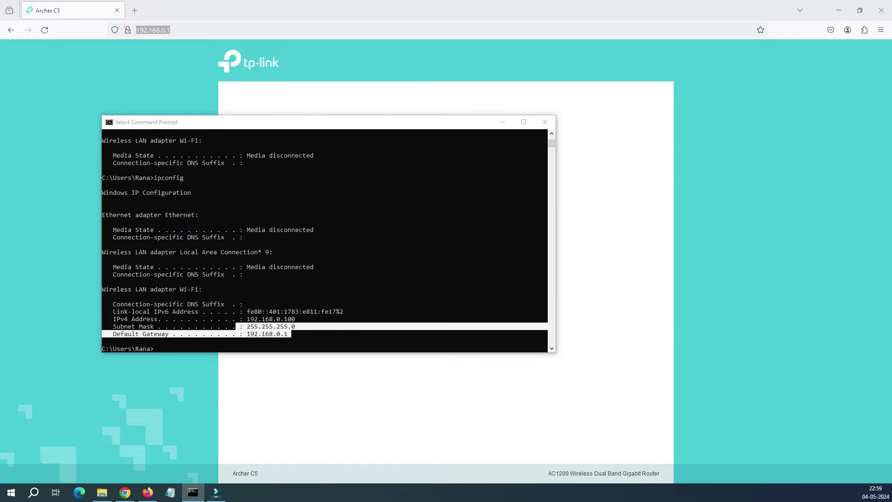
key("alt+Tab")
key("alt+Tab")
left_click_drag(292, 334, 247, 334)
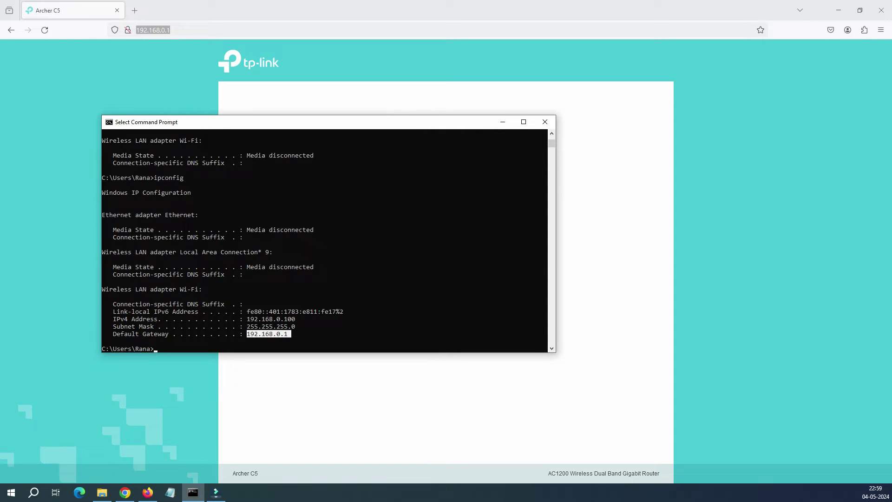
left_click(317, 319)
Ping the router at 192.168.0.1 and highlight its replies.
key("Escape")
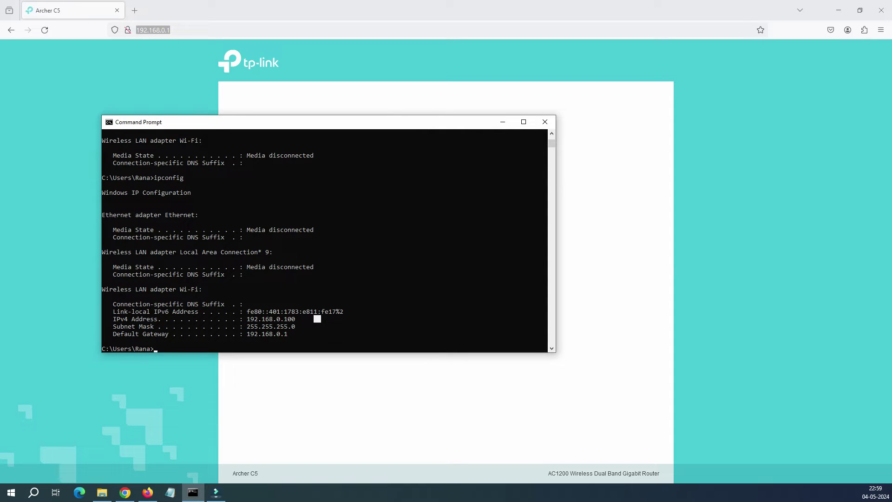
type("ping 192.168.0.1")
key("Return")
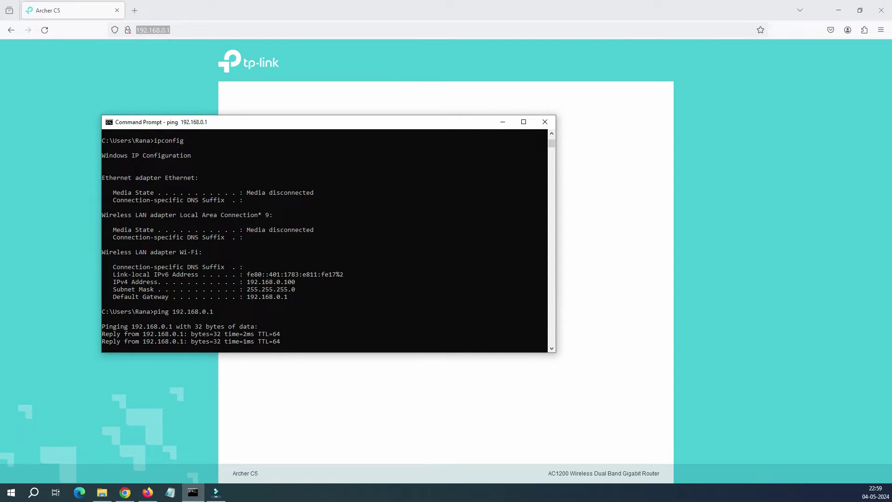
left_click_drag(102, 311, 284, 342)
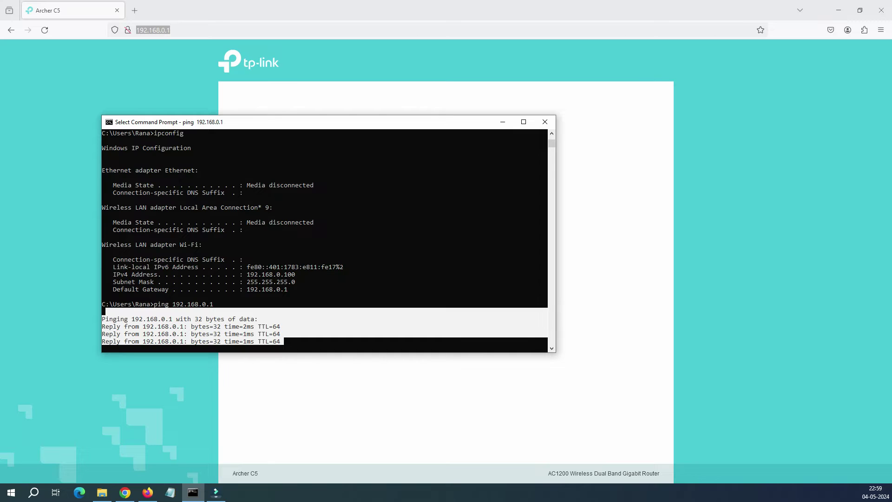
Recheck the Wi-Fi details and ping replies in the Command Prompt output.
key("alt+Tab")
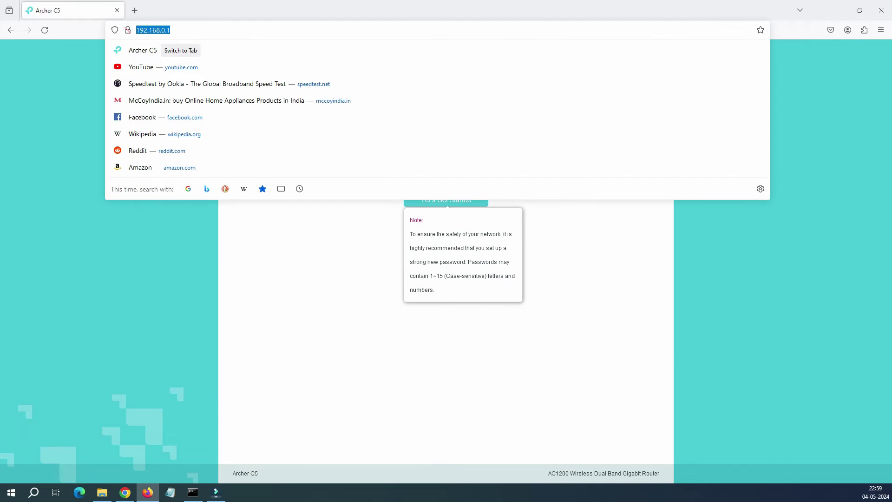
key("Escape")
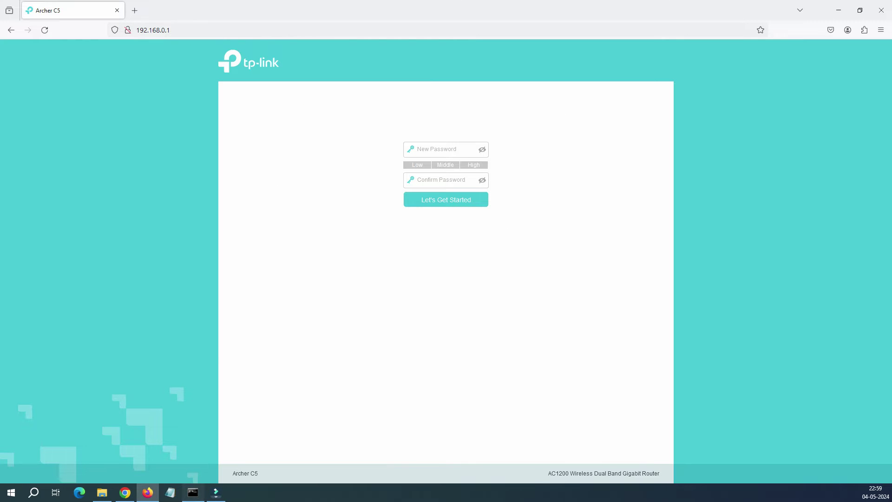
key("alt+Tab")
left_click(304, 274)
left_click_drag(295, 341, 102, 245)
left_click(147, 259)
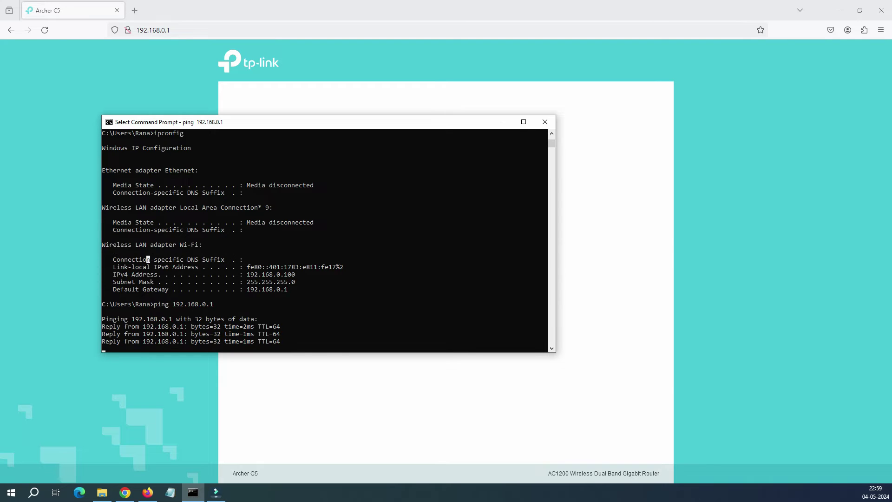
Back on the router page in Firefox, open the Windows Run box via Win+X.
key("alt+Tab")
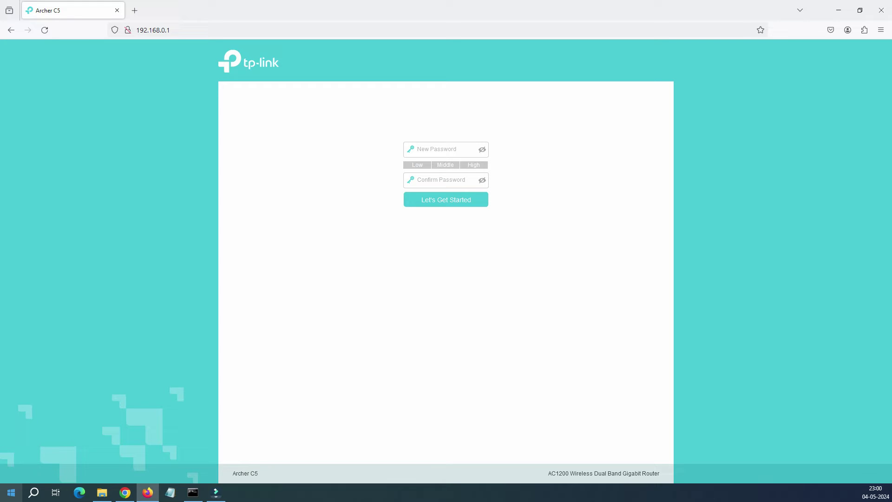
key("super+x")
key("r")
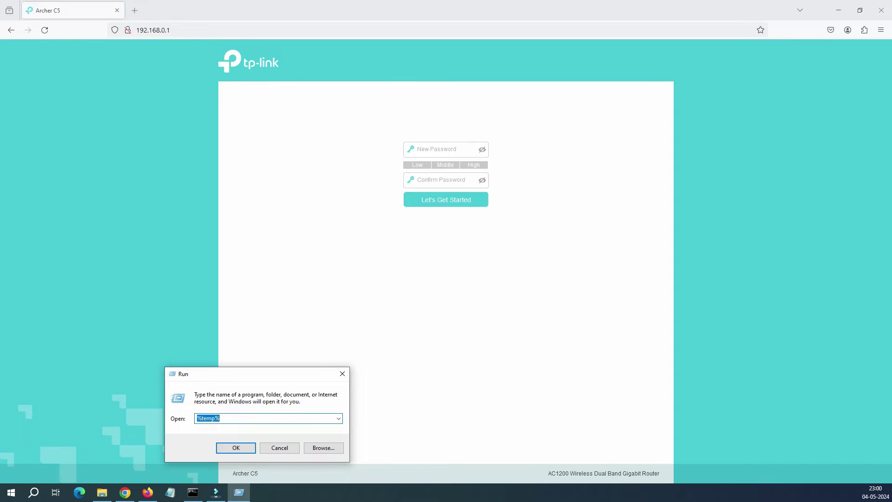
type("ncpa.cpl")
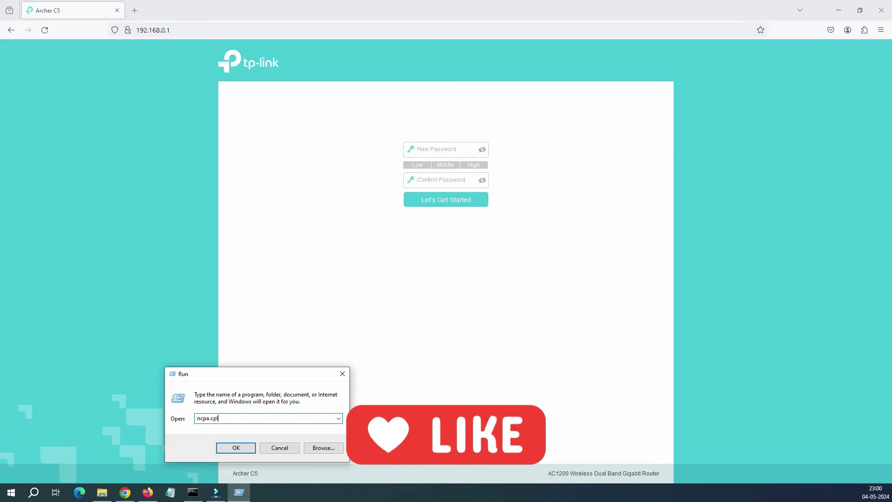
key("Return")
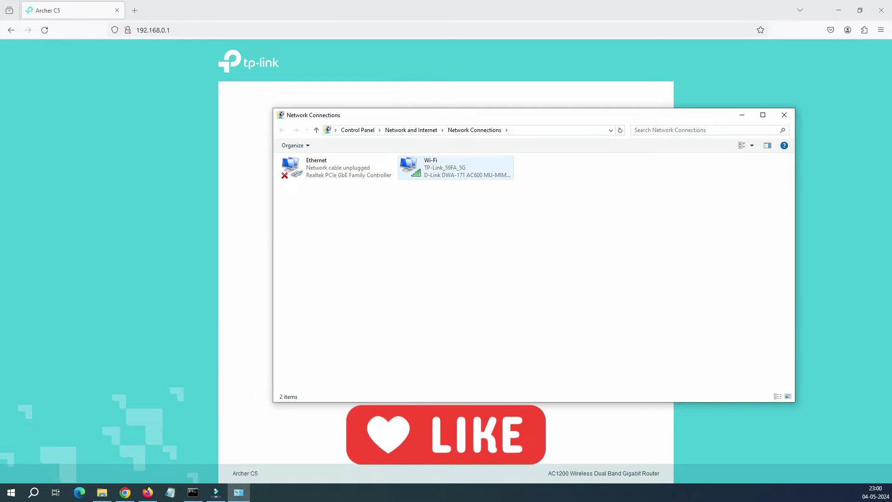
right_click(421, 161)
left_click(420, 161)
right_click(420, 161)
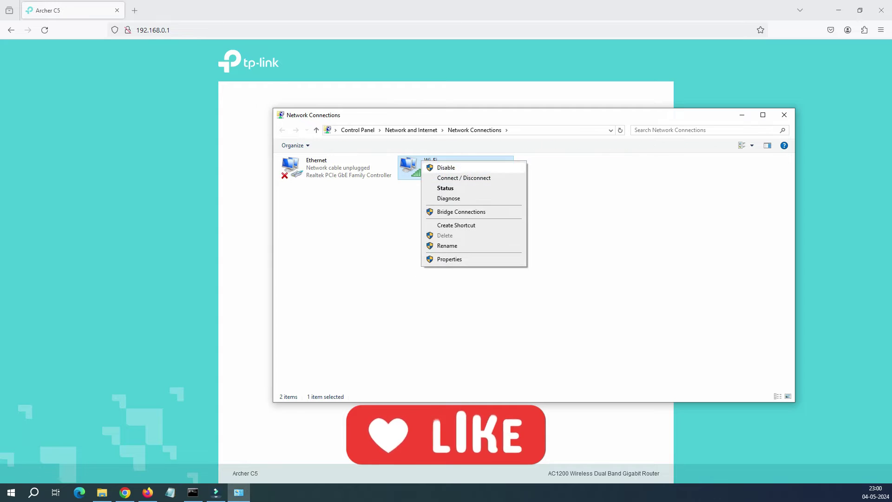
left_click(449, 259)
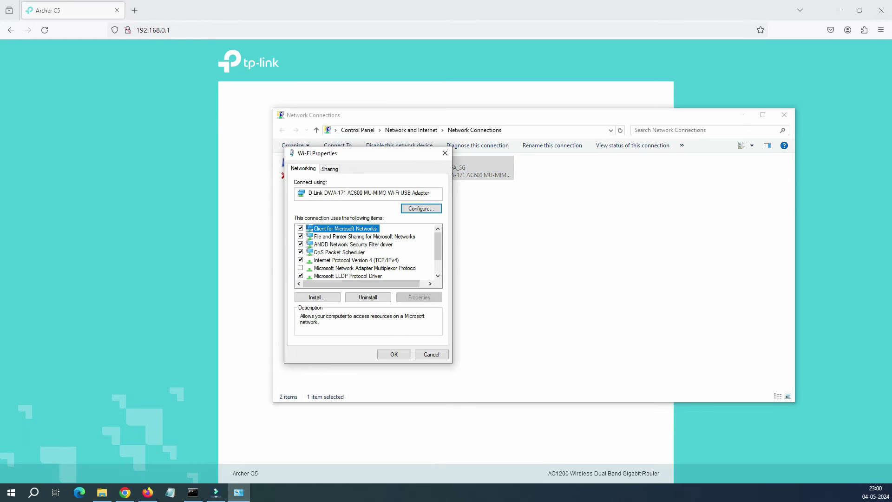
double_click(356, 260)
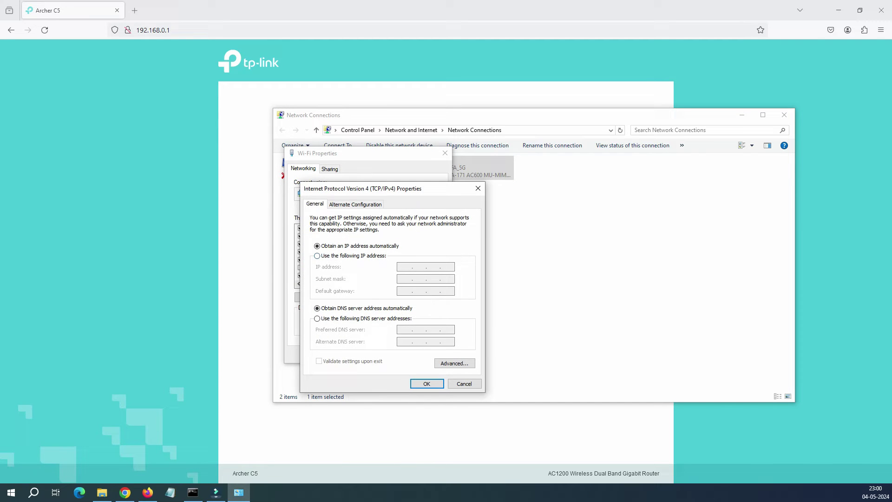
key("alt+s")
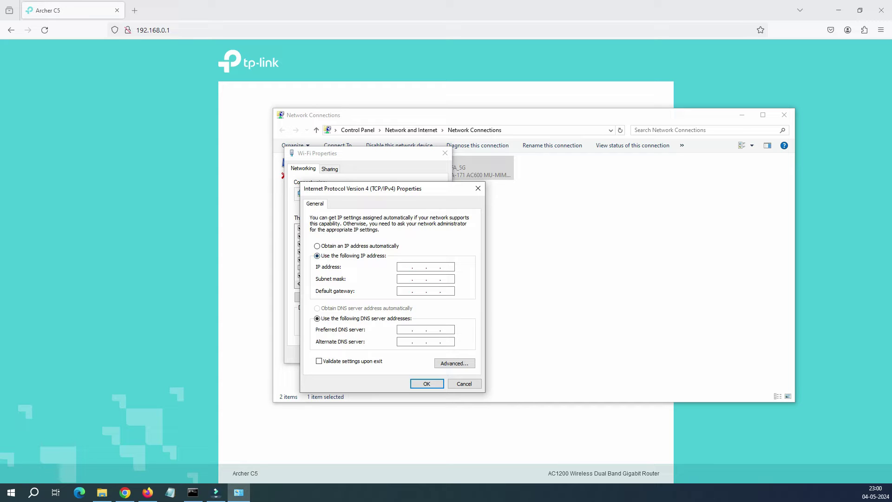
type("1000000.0.")
key("alt+o")
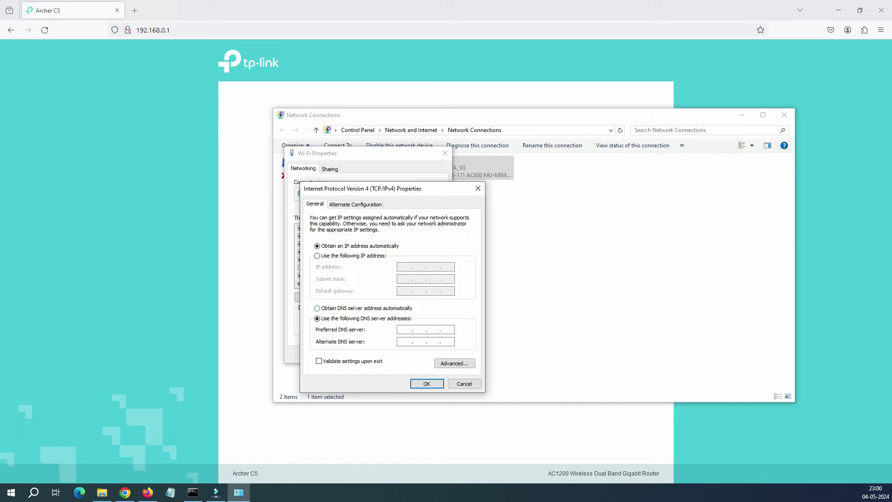
key("alt+b")
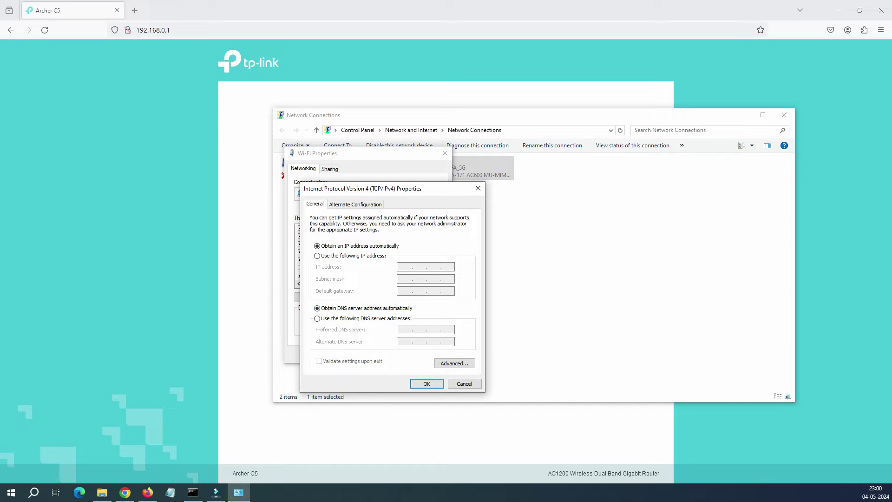
key("Return")
key("Return")
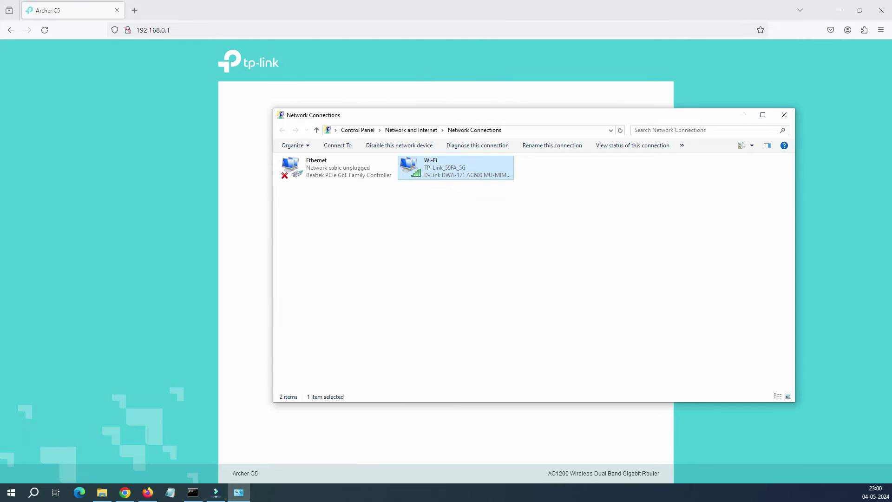
End the running ping to show its statistics and rerun ipconfig.
key("alt+Tab")
left_click(304, 275)
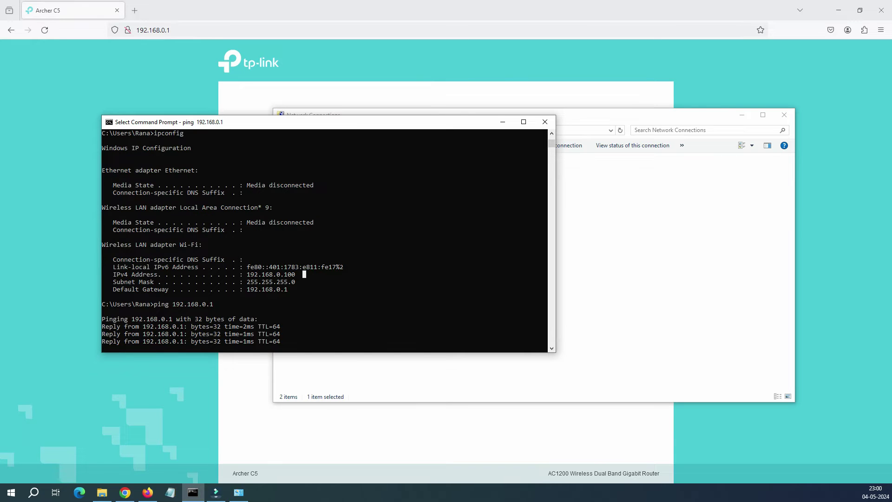
key("Return")
key("Return")
key("Up")
key("Up")
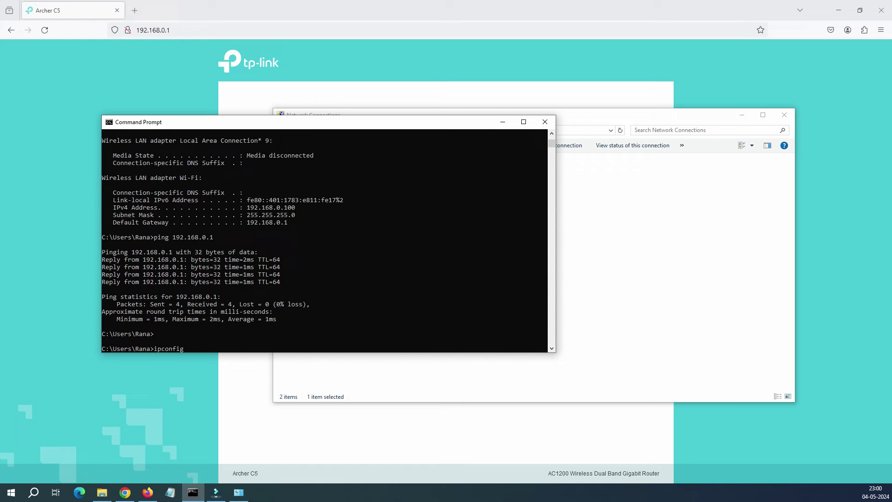
key("Return")
Highlight the IPv4 address 192.168.0.100 and default gateway 192.168.0.1 in the output.
left_click_drag(244, 319, 280, 319)
left_click(282, 319)
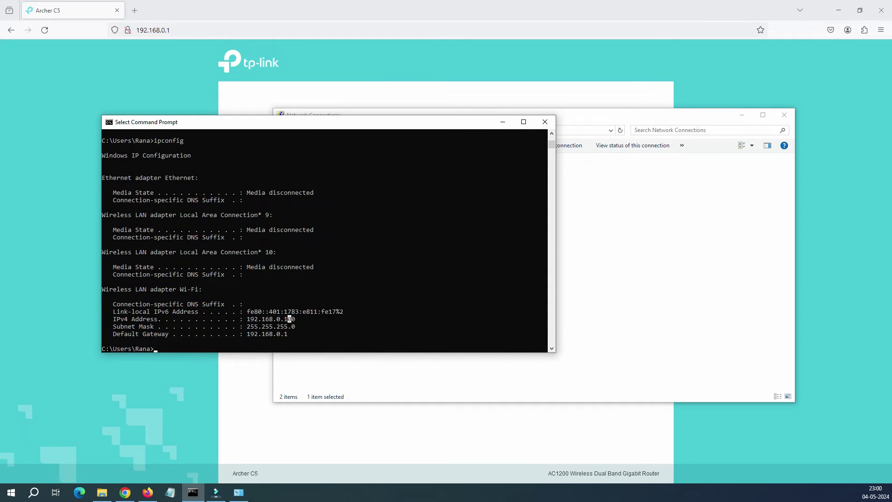
left_click(297, 319)
left_click_drag(291, 318, 280, 319)
left_click(282, 318)
left_click(274, 318)
left_click(293, 319)
left_click_drag(287, 334, 243, 334)
scroll(311, 289, "up", 3)
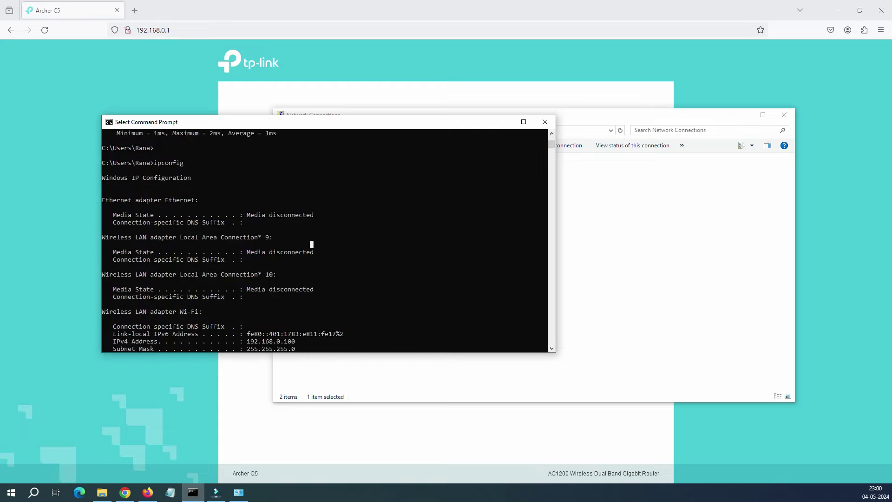
Reload the router's page at 192.168.0.1 in Firefox.
key("alt+Tab")
key("ctrl+v")
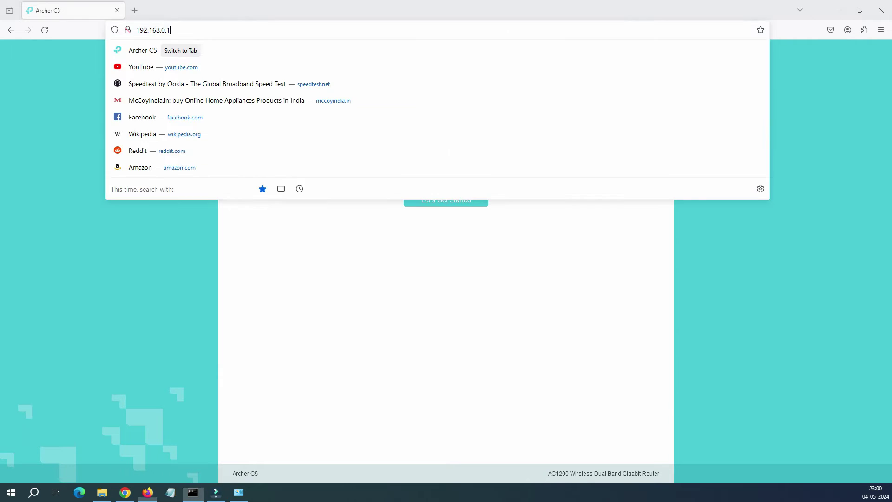
key("ctrl+a")
key("Return")
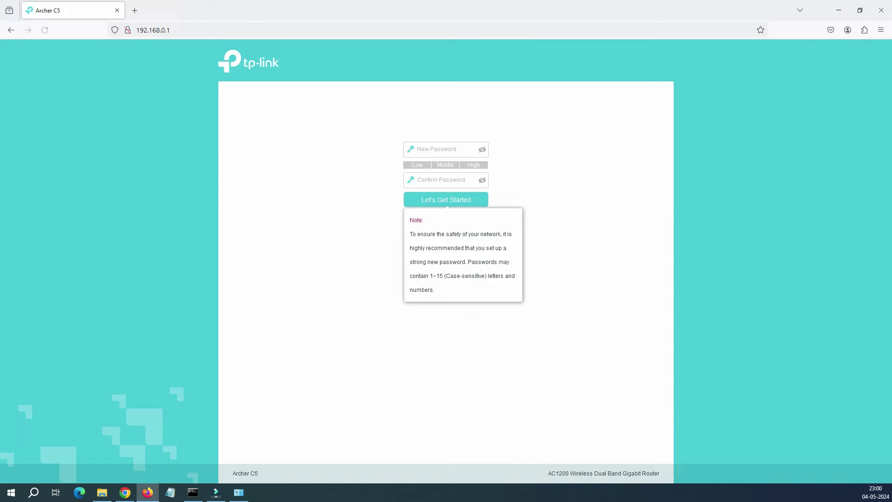
Enter the new admin password in New Password and Confirm Password, then submit.
left_click(406, 155)
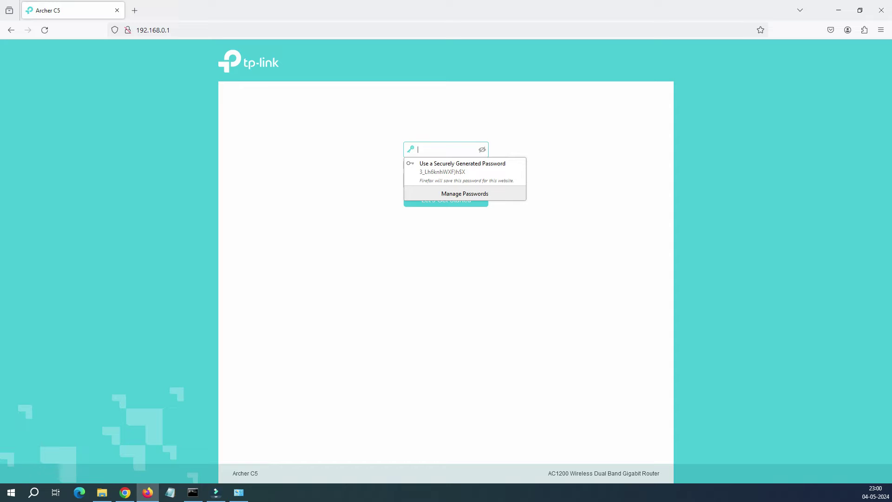
type("admin")
left_click(442, 180)
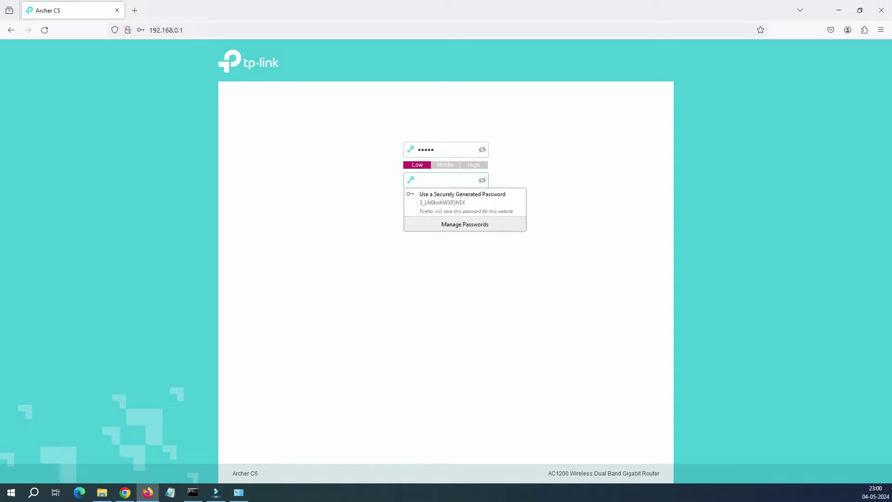
type("admin")
key("Return")
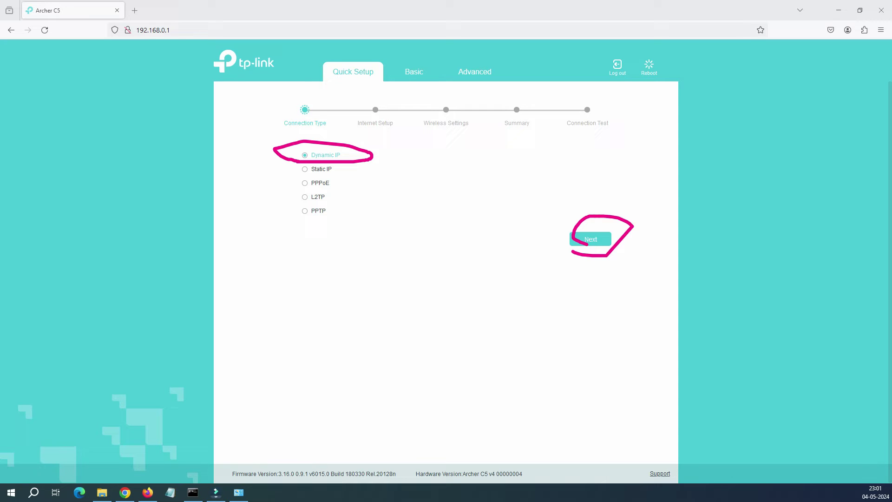
Continue Quick Setup with Dynamic IP kept as the connection type.
key("Return")
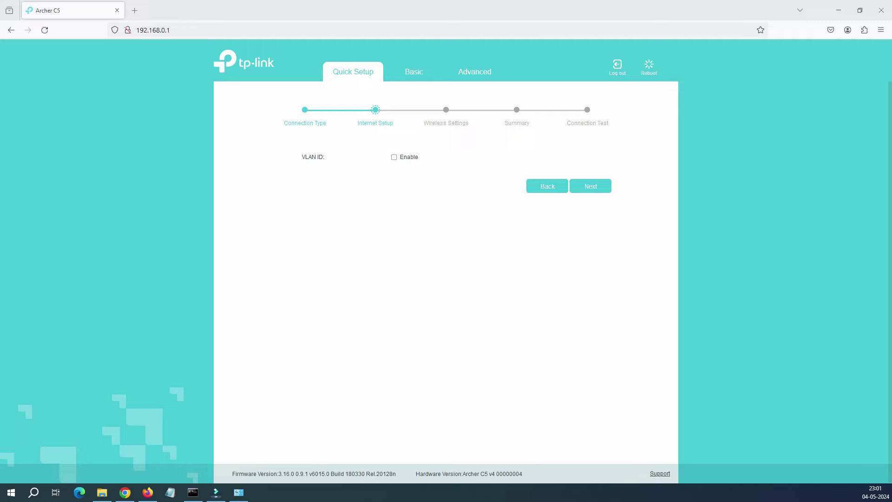
Reach Wireless Settings and rename the 2.4GHz network to hyhome01.
left_click(591, 186)
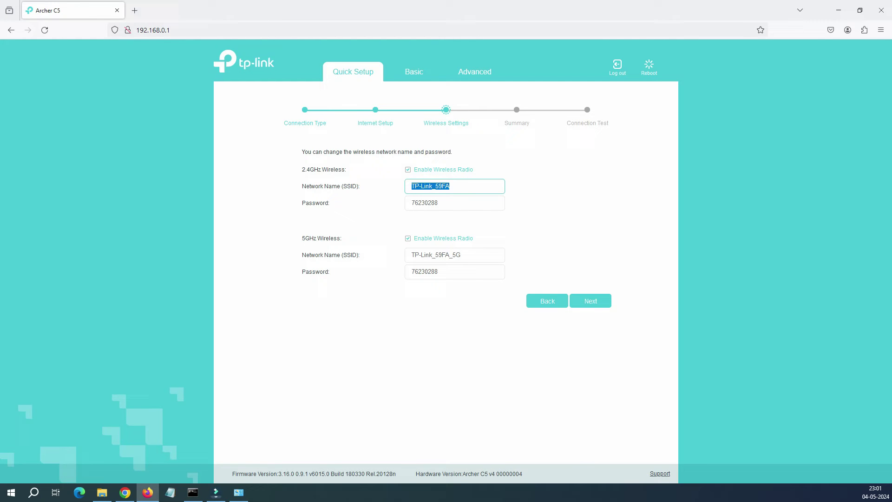
left_click(451, 185)
left_click_drag(438, 203, 409, 202)
left_click(450, 186)
key("ctrl+a")
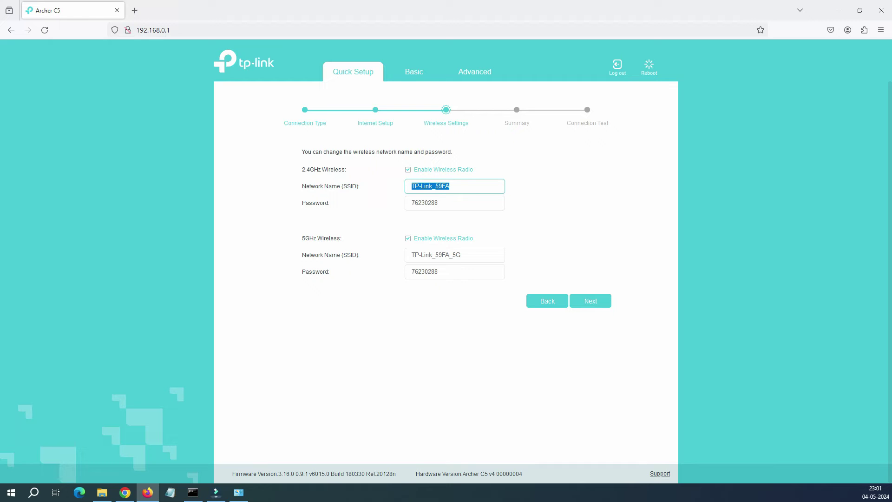
type("hyhome01")
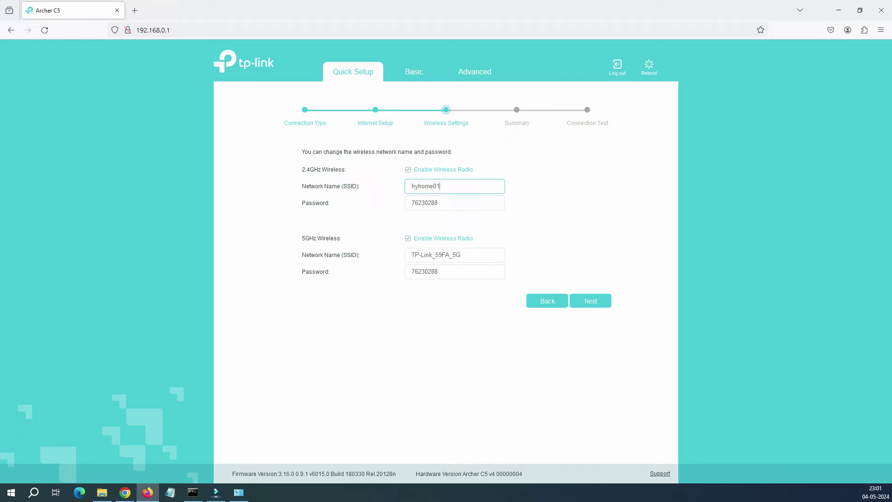
Name the 5GHz network hyhome02 by pasting hyhome01 and changing the last digit.
key("ctrl+a")
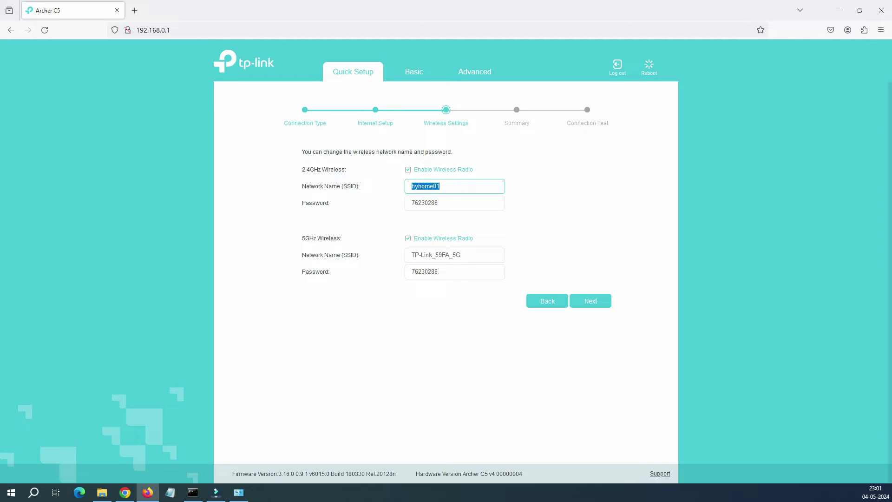
key("Tab")
key("Tab")
key("Tab")
key("ctrl+v")
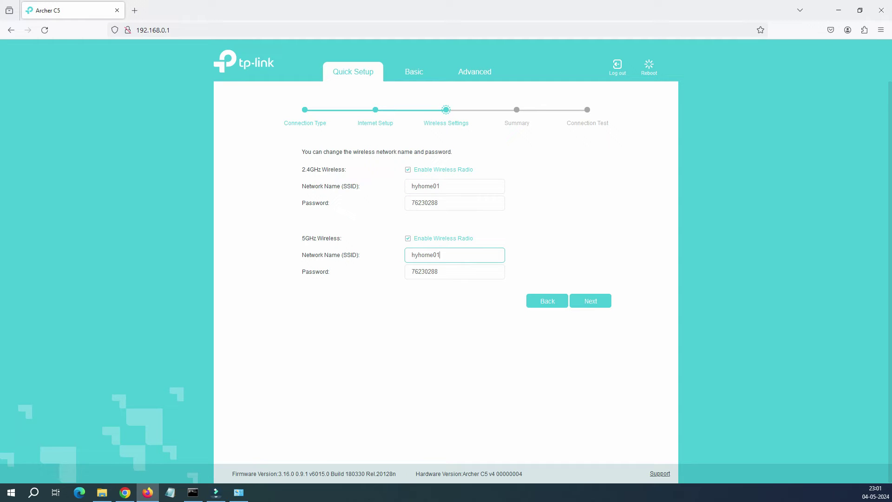
key("BackSpace")
type("2")
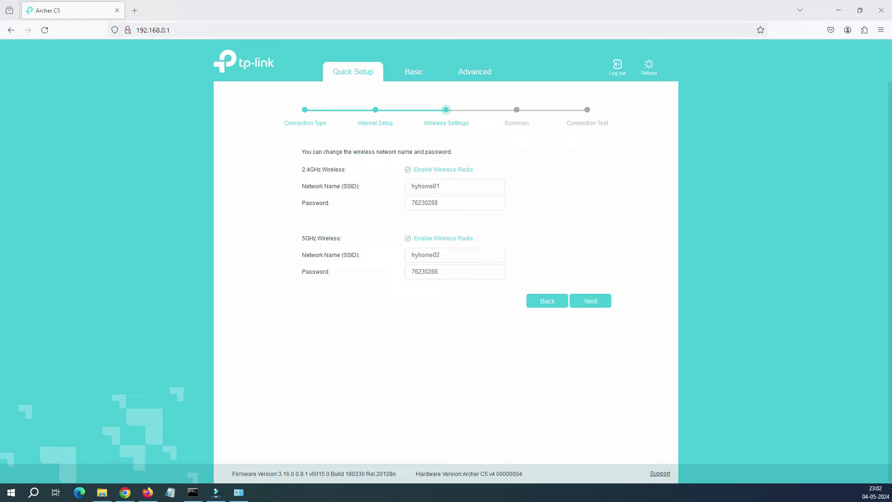
Annotate the 2.4GHz and 5GHz sections, marking both radios as enabled.
mouse_move(291, 175)
left_mouse_down()
mouse_move(344, 161)
mouse_move(279, 164)
mouse_move(302, 180)
left_mouse_up()
mouse_move(297, 245)
left_mouse_down()
mouse_move(312, 231)
mouse_move(298, 246)
left_mouse_up()
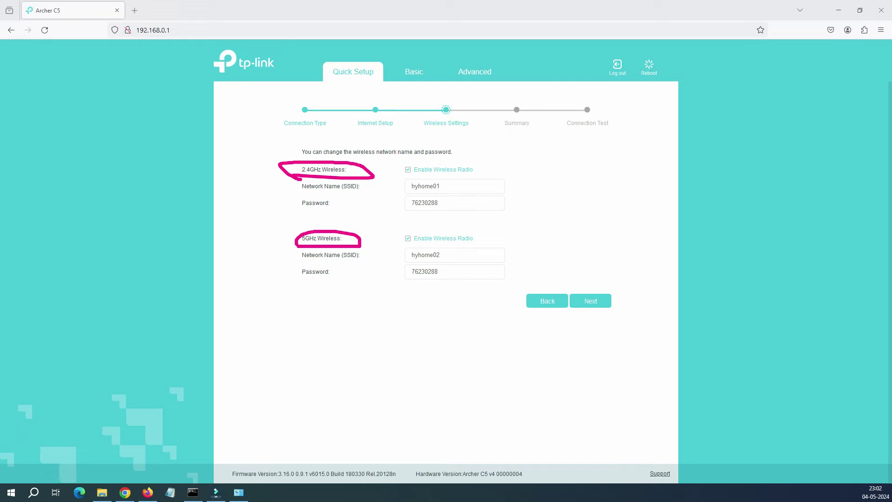
left_click_drag(401, 174, 424, 170)
left_click_drag(399, 244, 423, 237)
key("Escape")
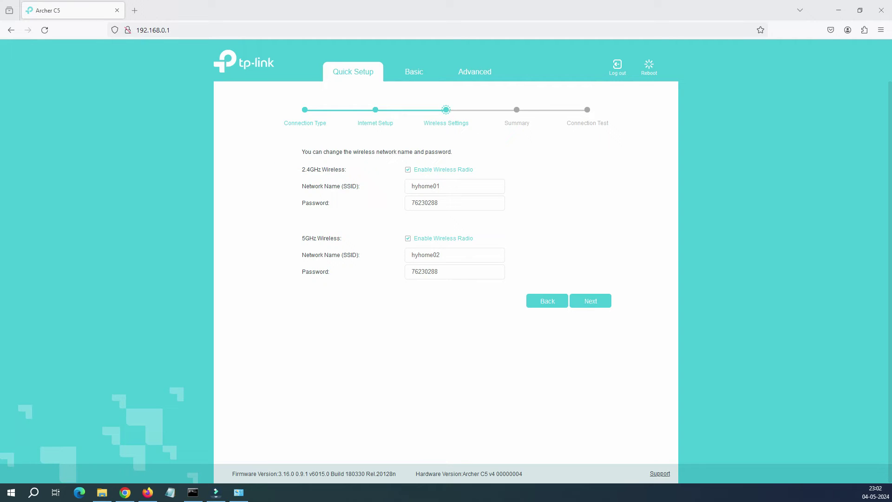
Restore the default Wi-Fi names TP-Link_59FA and TP-Link_59FA_5G and proceed to the Summary.
left_click(547, 301)
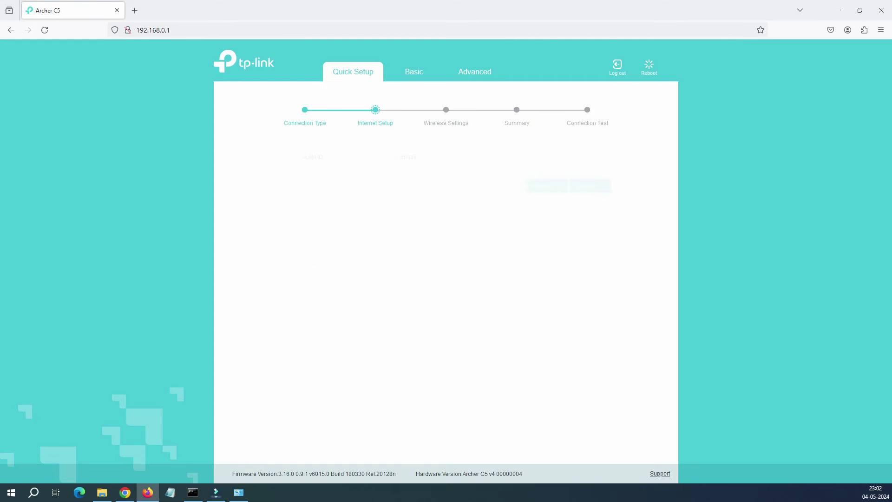
left_click(591, 185)
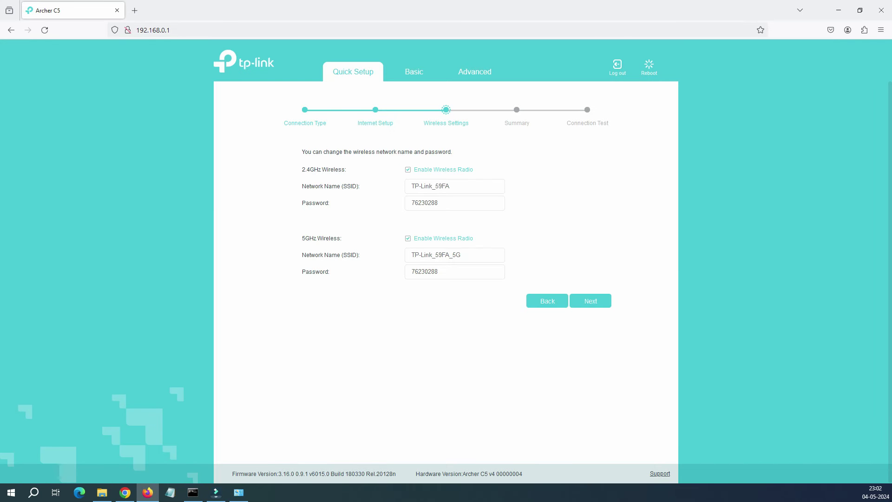
left_click_drag(450, 186, 412, 186)
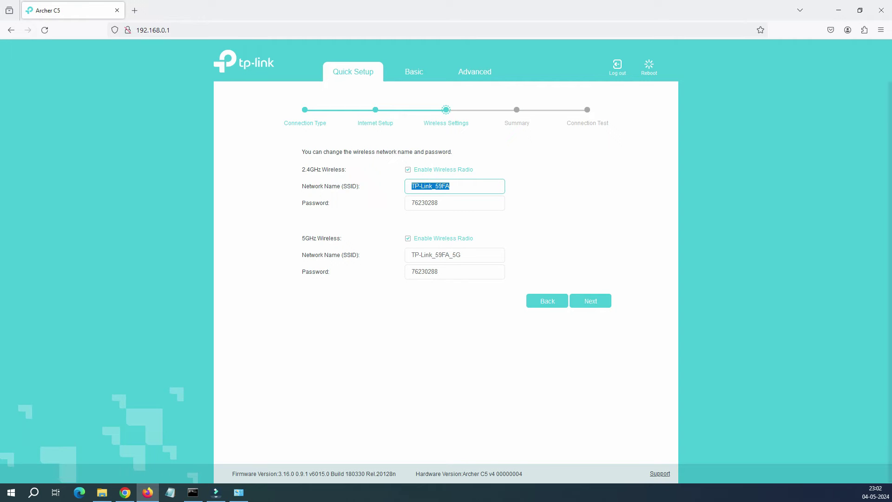
left_click(591, 301)
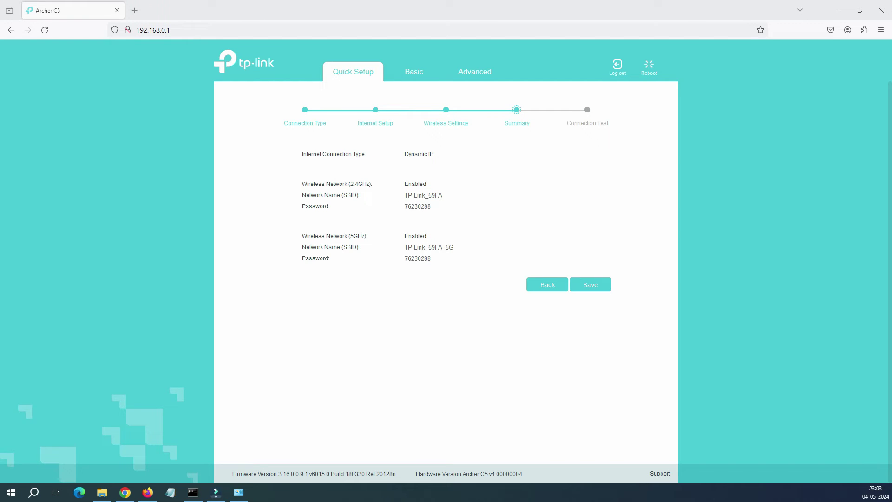
Save the Quick Setup settings, point out the success message, and proceed to Connection Test.
left_click(590, 285)
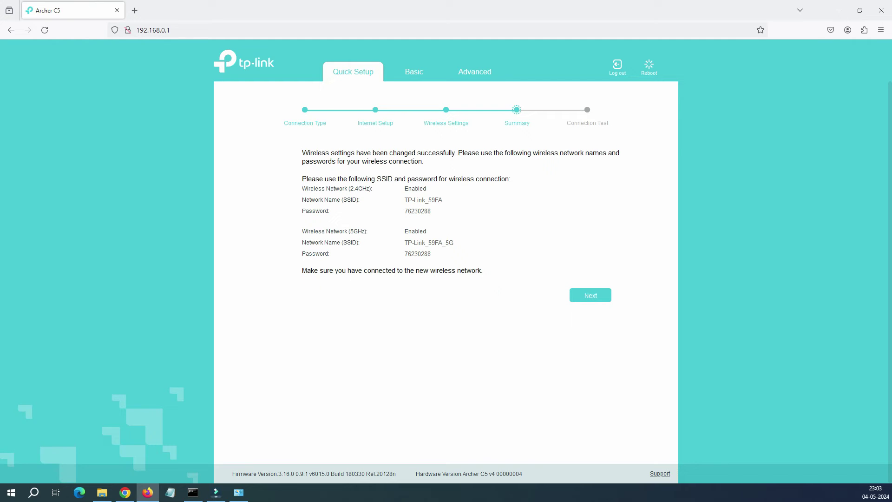
left_click_drag(423, 162, 302, 153)
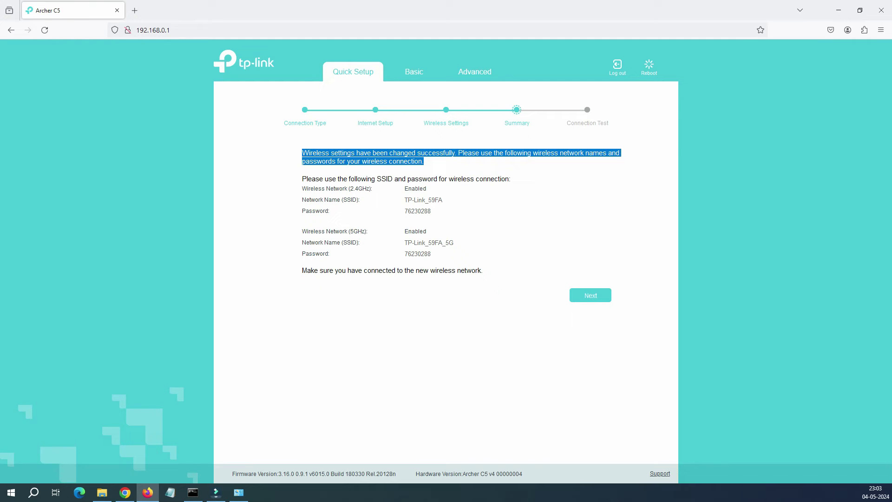
left_click(591, 295)
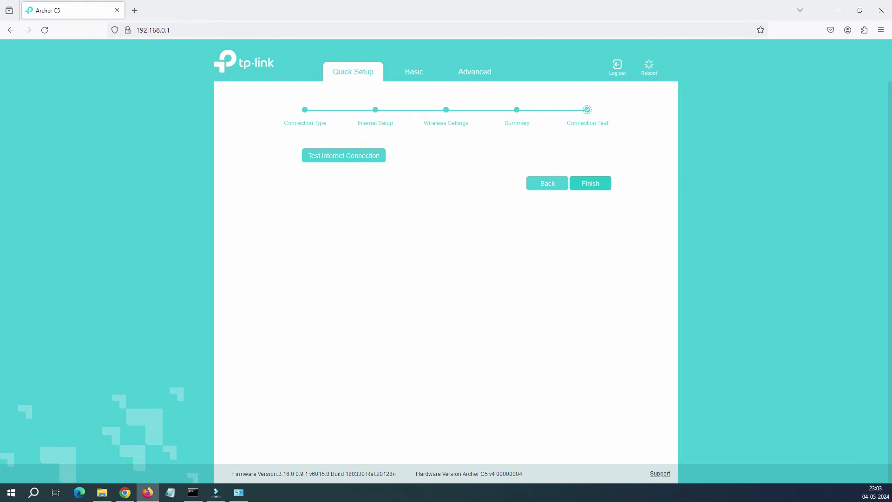
Finish Quick Setup and check the Network Map shows Internet Connected via Dynamic IP.
left_click(590, 183)
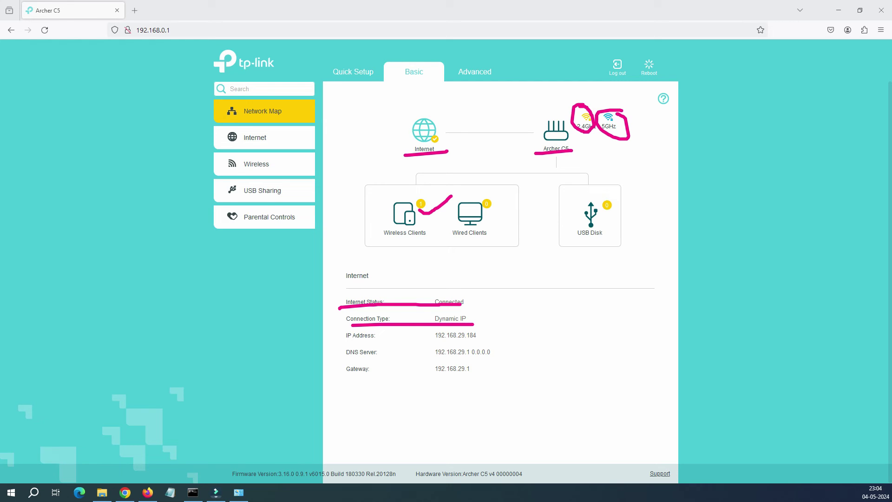
mouse_move(506, 323)
left_mouse_down()
mouse_move(519, 369)
mouse_move(484, 383)
mouse_move(491, 325)
mouse_move(478, 326)
left_mouse_up()
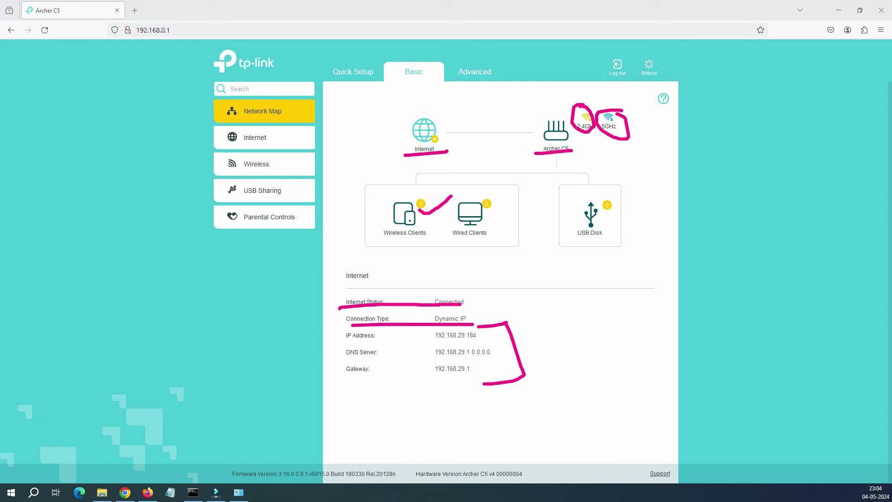
key("Escape")
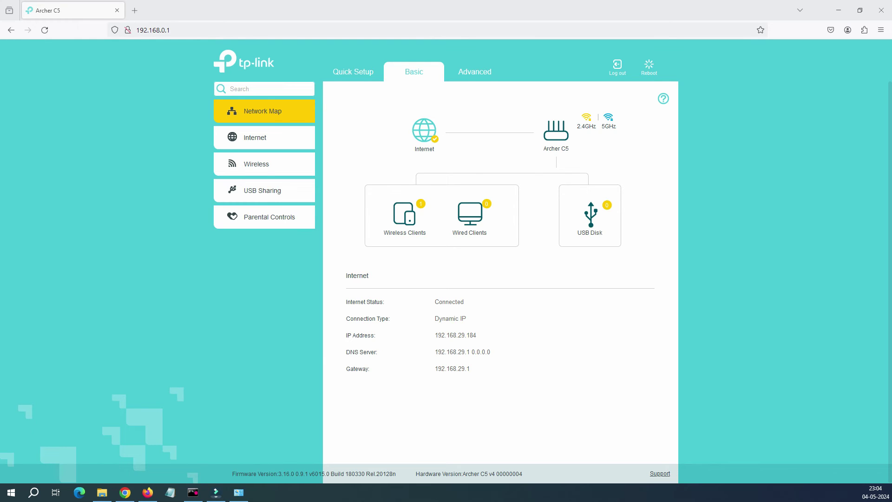
key("alt+Tab")
Ping 8.8.8.8 and google.com to confirm both reply, then open a new Firefox tab.
key("Return")
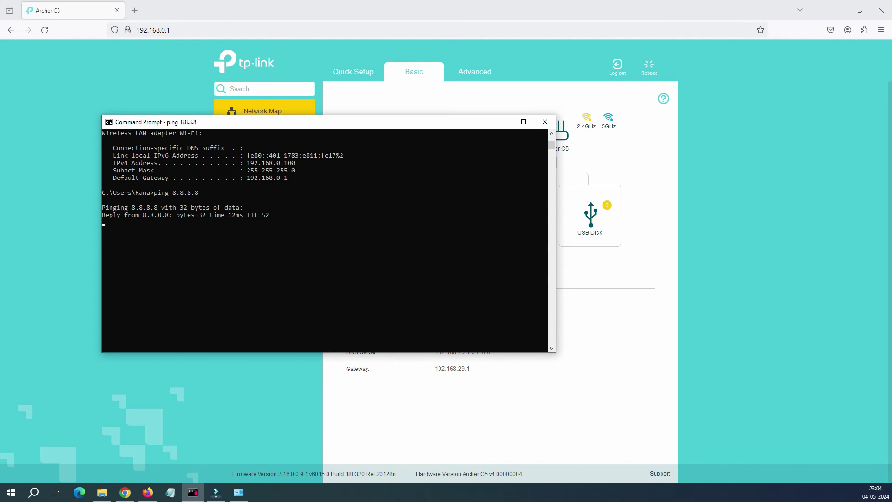
key("ctrl+c")
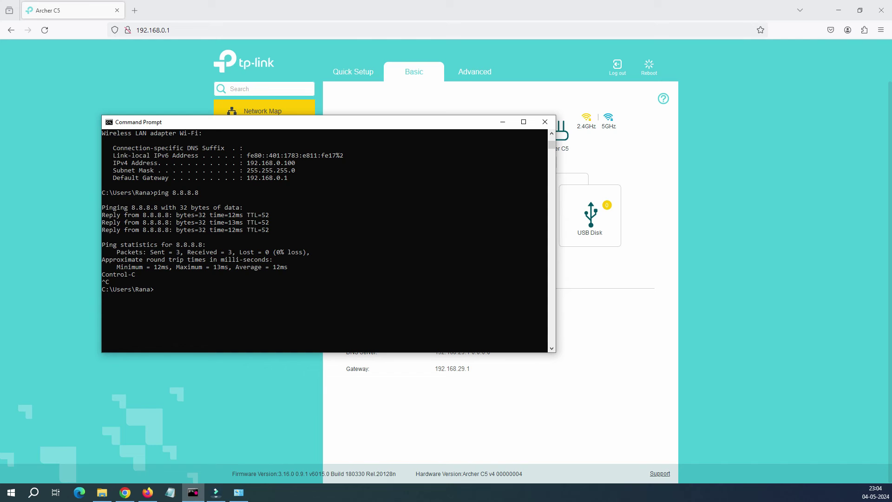
type("ping google.com")
key("Return")
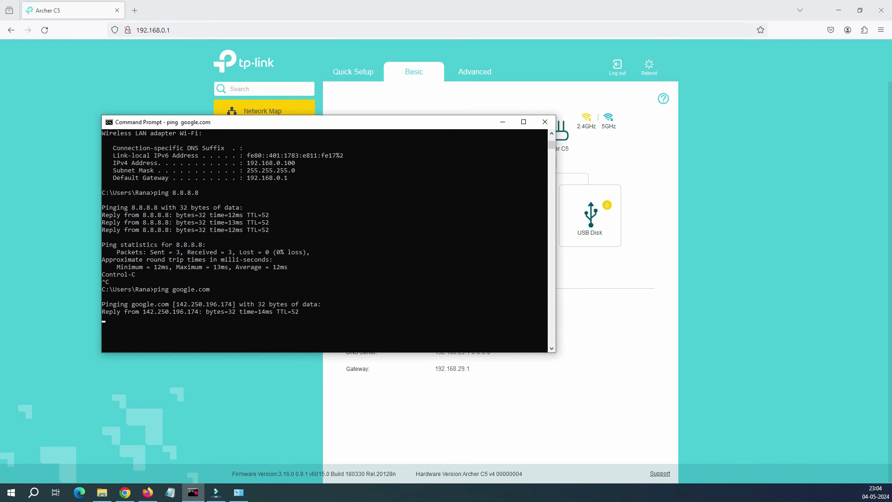
key("alt+Tab")
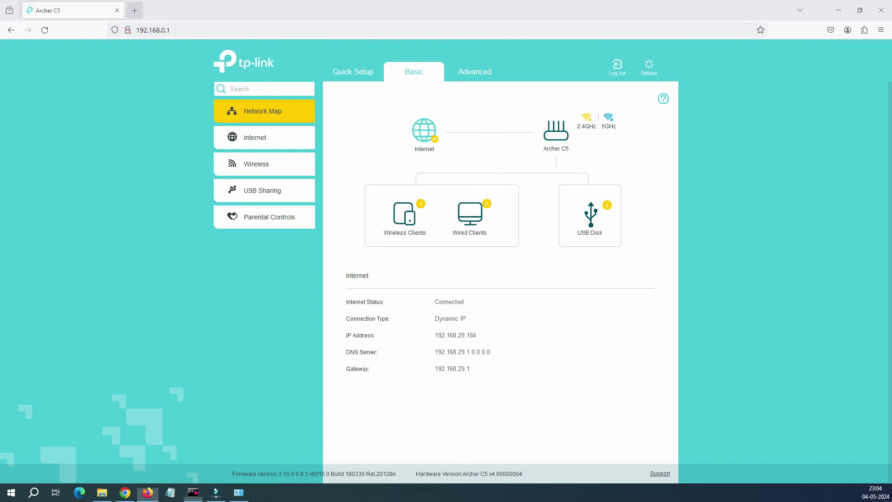
key("ctrl+t")
Search 'speedtest' on Google and run it: 133.5 Mbps down, 150.9 Mbps up, 11 ms latency.
type("sp")
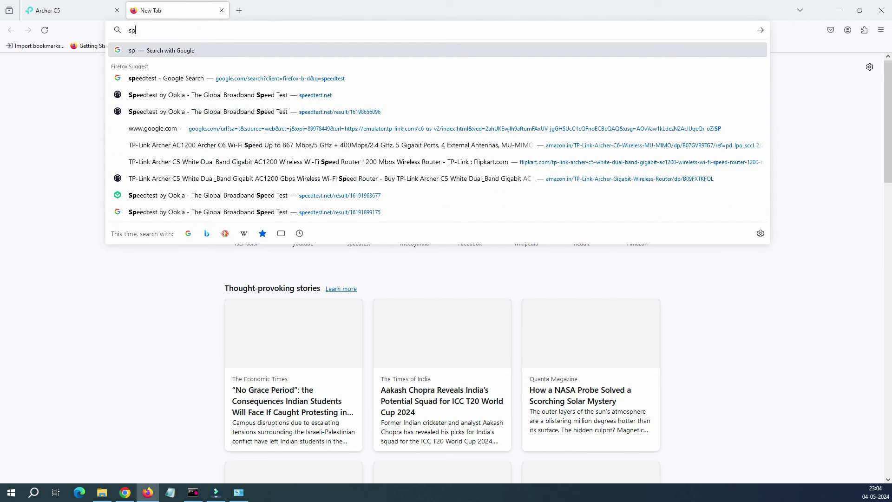
type("eedtest")
key("Return")
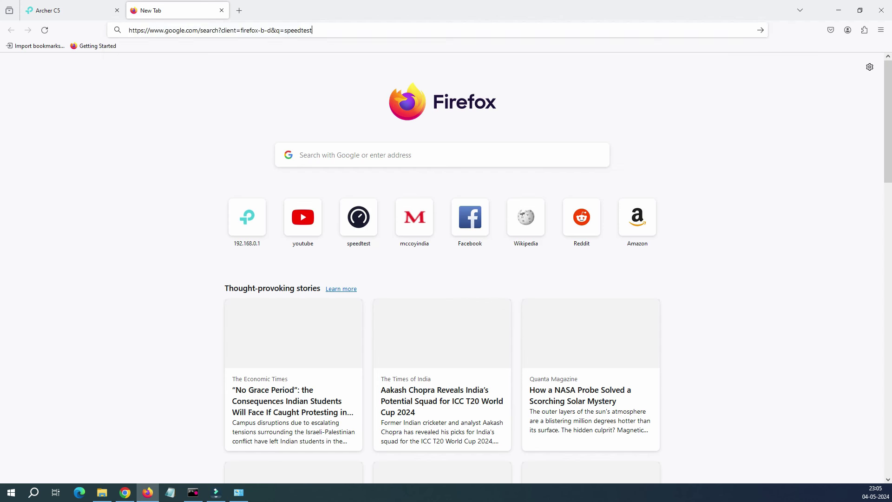
left_click(360, 268)
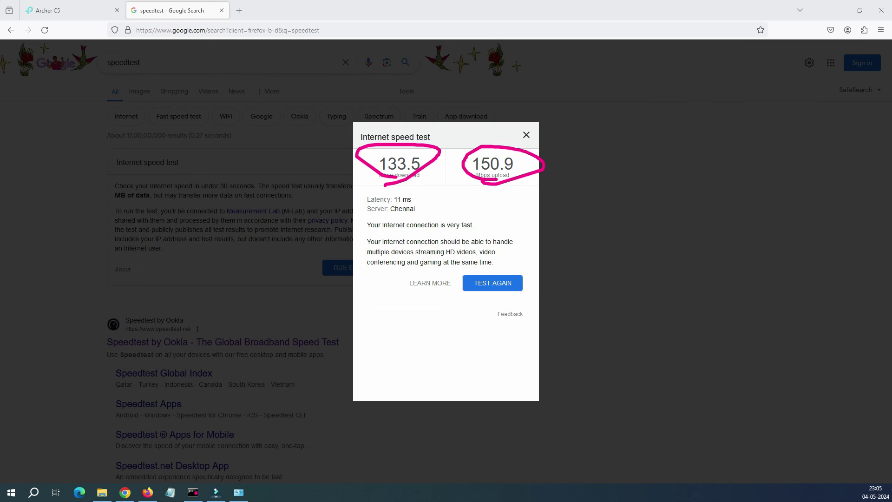
key("Escape")
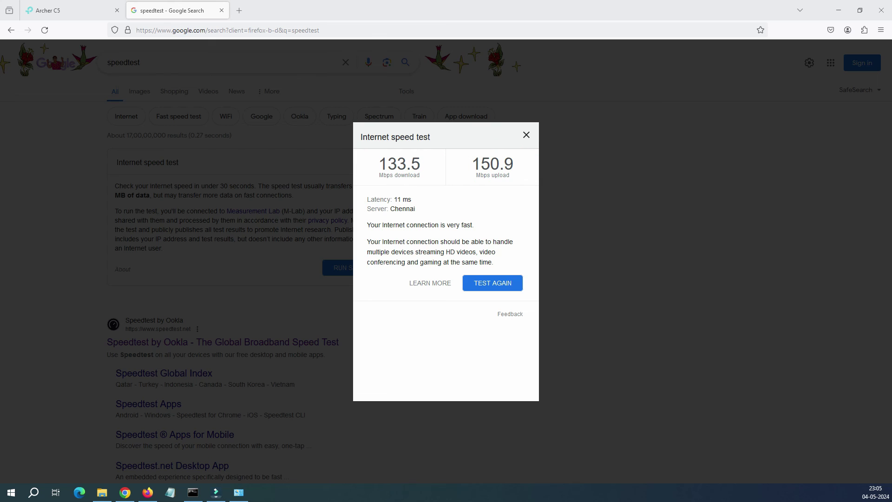